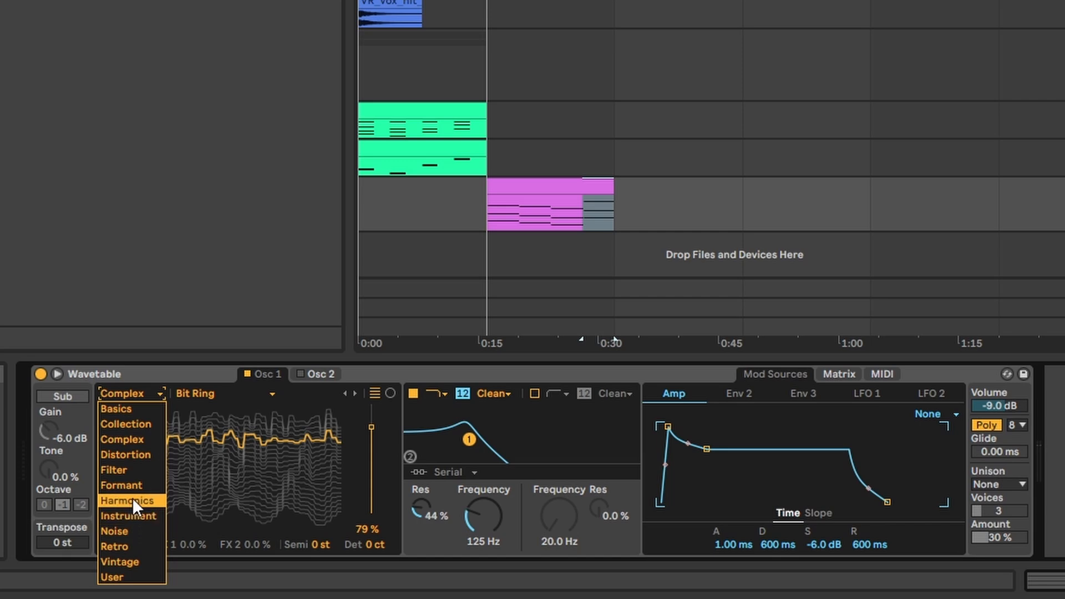
Step: Set Osc 1 to the Harmonics wavetables at 90 % position, curve the amp envelope's attack upward and audition the sound
left_click(132, 500)
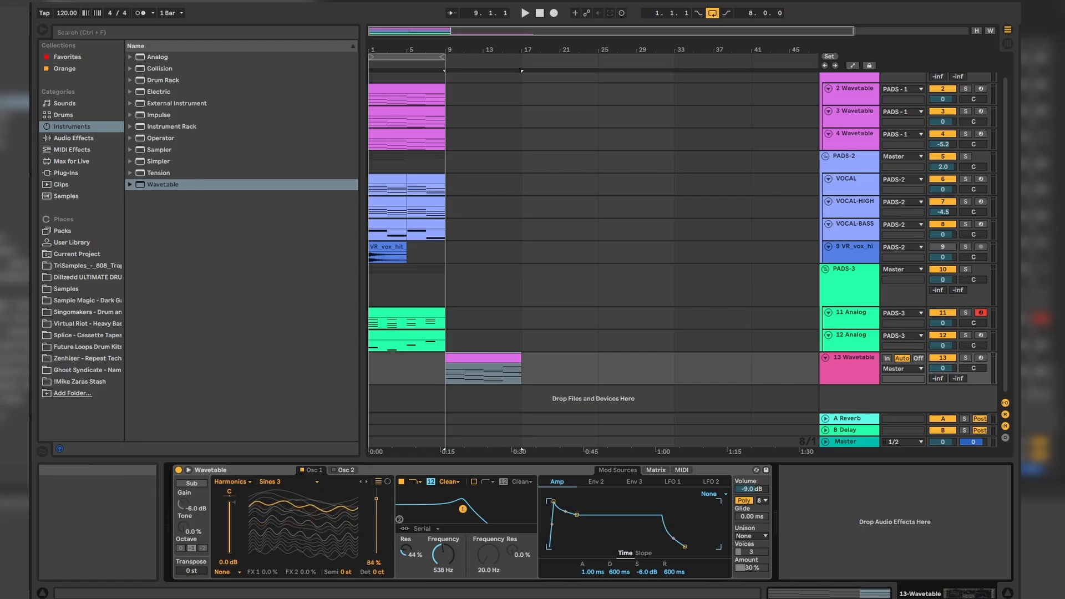
left_click_drag(252, 504, 253, 502)
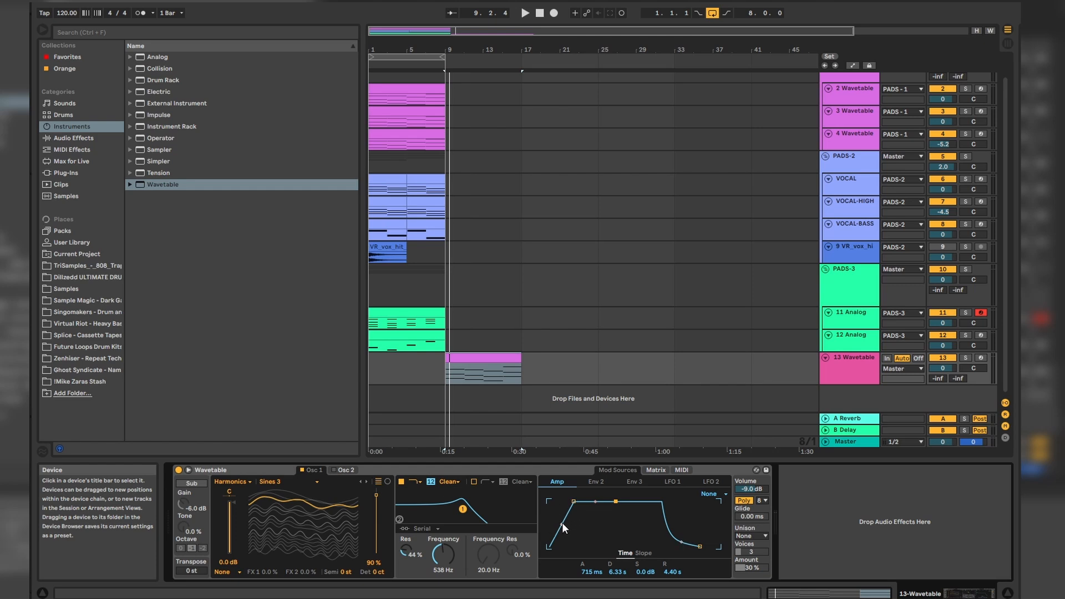
left_click_drag(561, 522, 563, 515)
key("space")
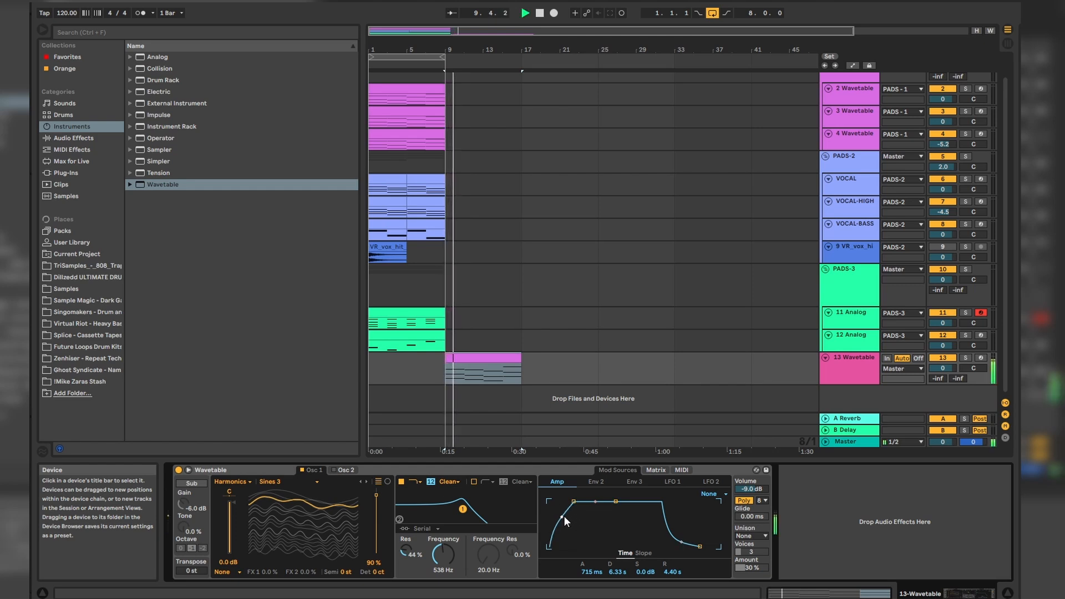
Step: Assign LFO 1 to the Osc 1 position in the modulation matrix and fine-tune the modulation amount
left_click(648, 468)
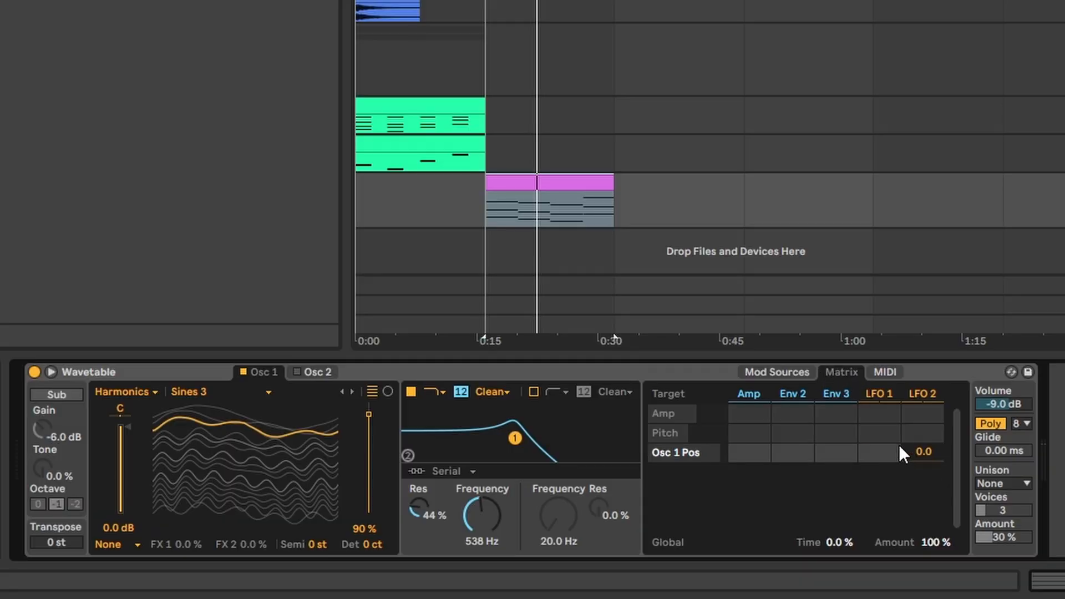
left_click_drag(883, 458, 883, 438)
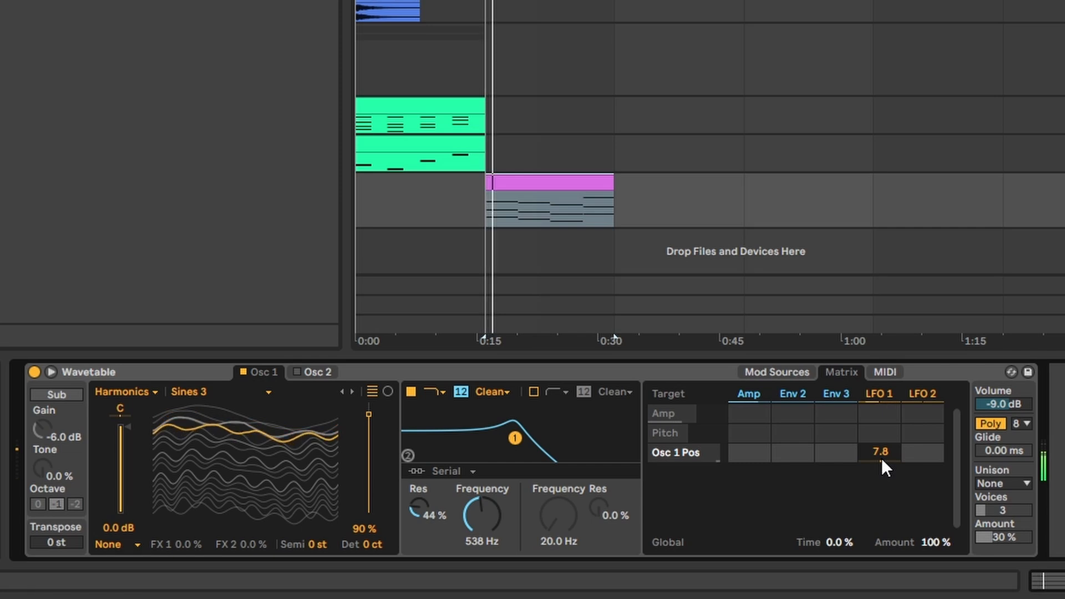
mouse_move(881, 458)
left_mouse_down()
mouse_move(880, 484)
mouse_move(884, 467)
left_mouse_up()
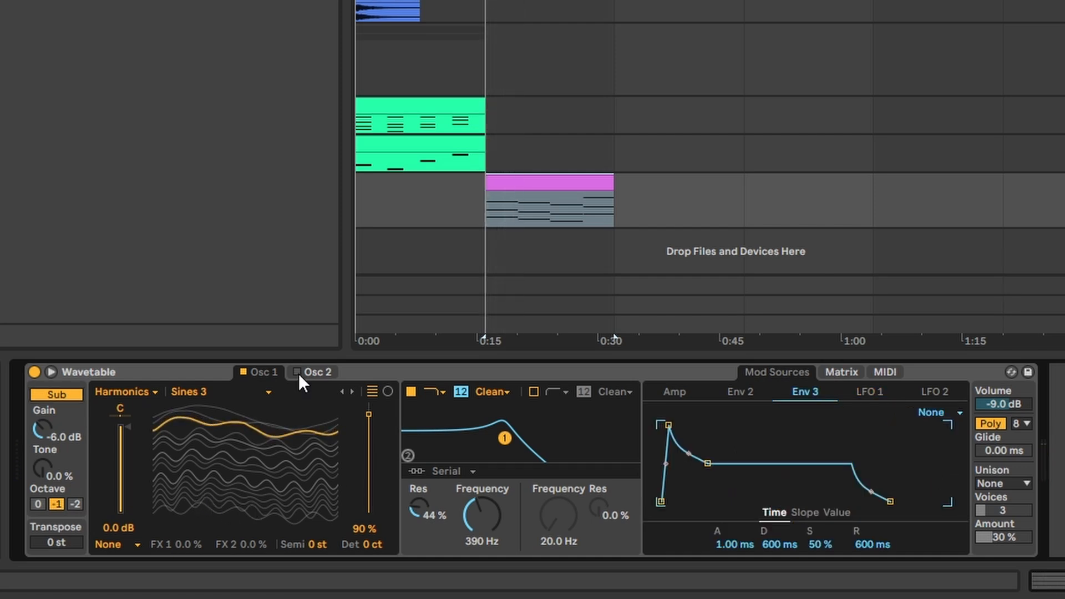
Step: Enable Osc 2 with Basic Shapes at 78 % position and set the first filter to 208 Hz with 2.6 % resonance
left_click(317, 373)
left_click_drag(256, 454, 256, 397)
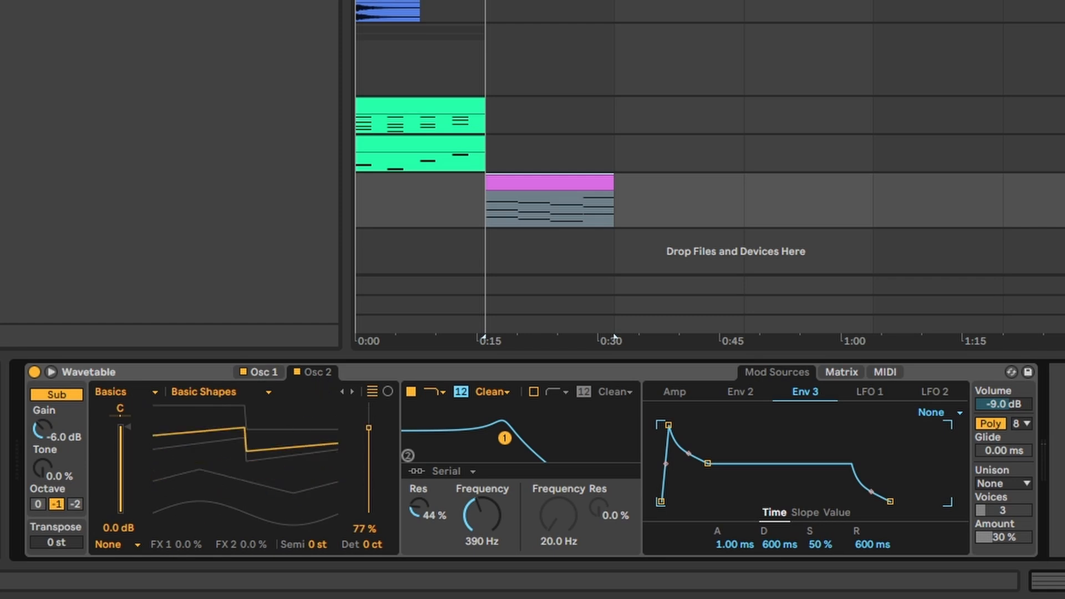
left_click_drag(228, 436, 167, 434)
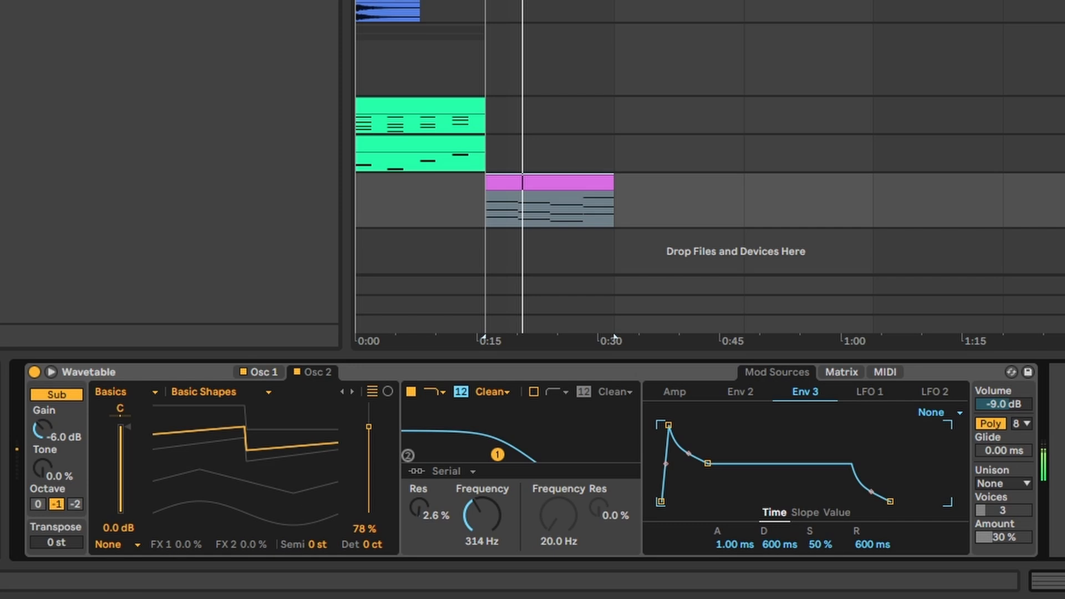
left_click_drag(498, 455, 484, 455)
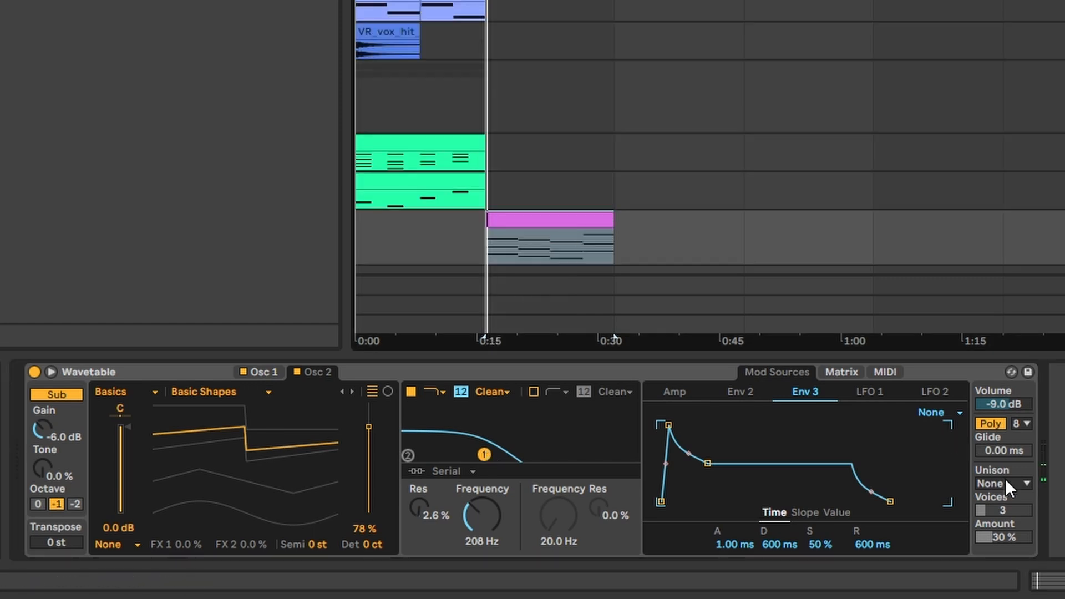
Step: Set the unison mode to Shimmer with 4 voices and adjust its amount during playback
left_click(1005, 479)
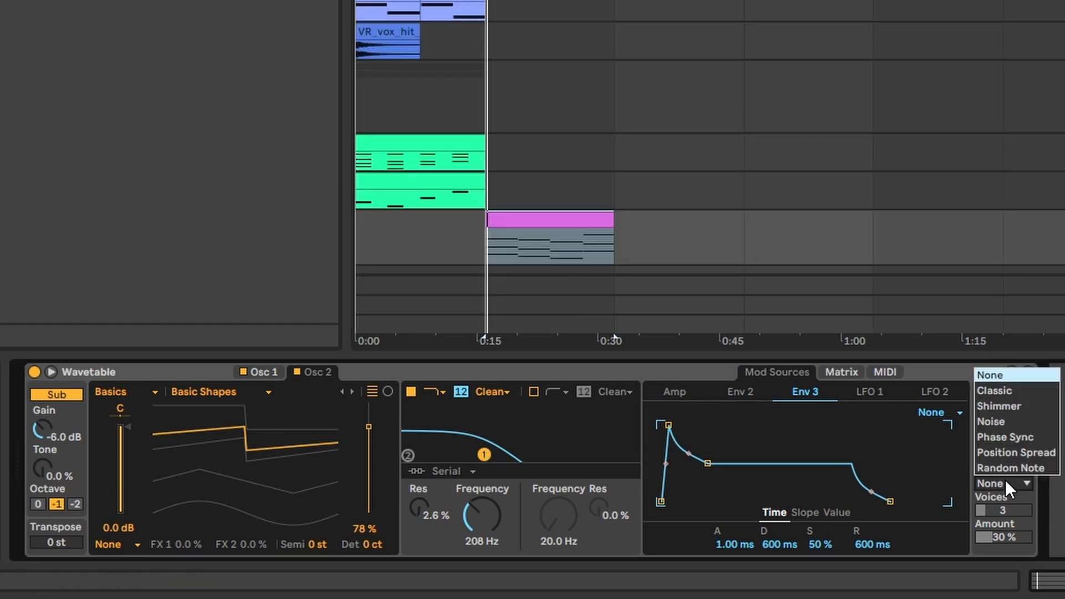
left_click(1003, 409)
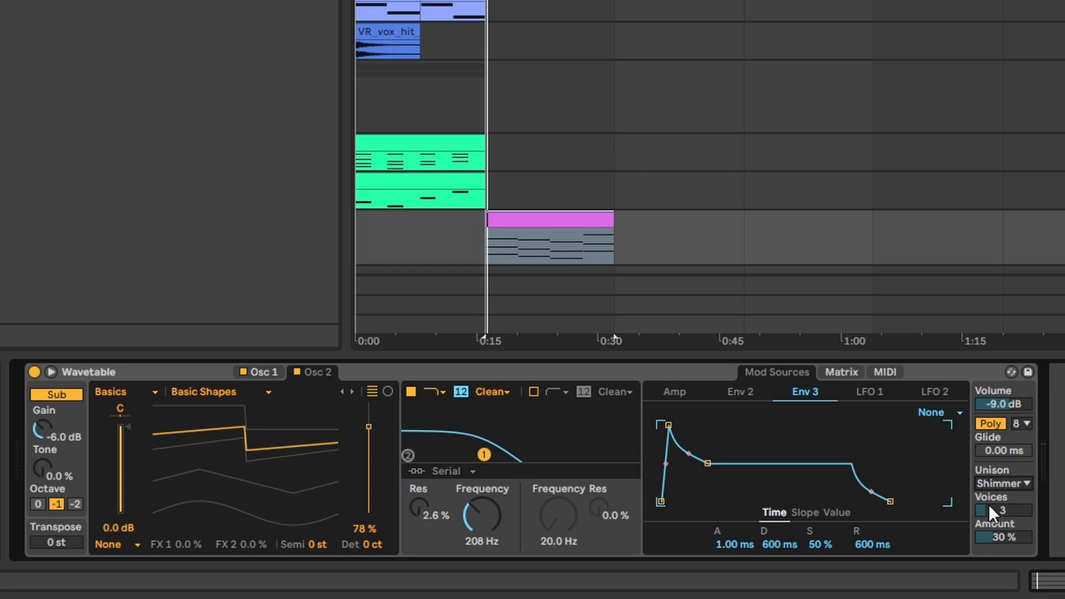
key("space")
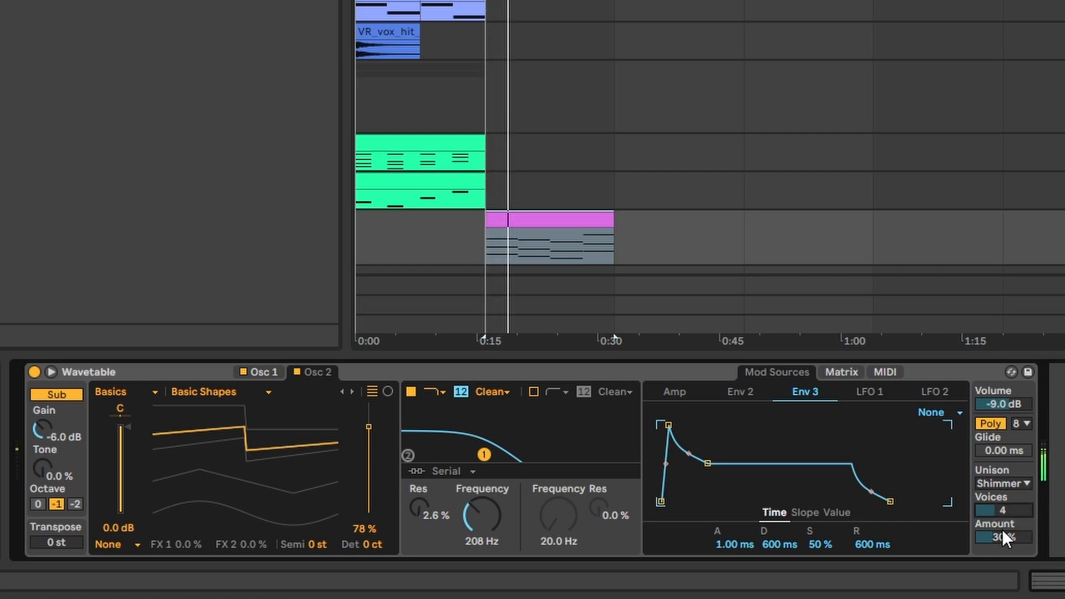
left_click_drag(1001, 535, 1002, 527)
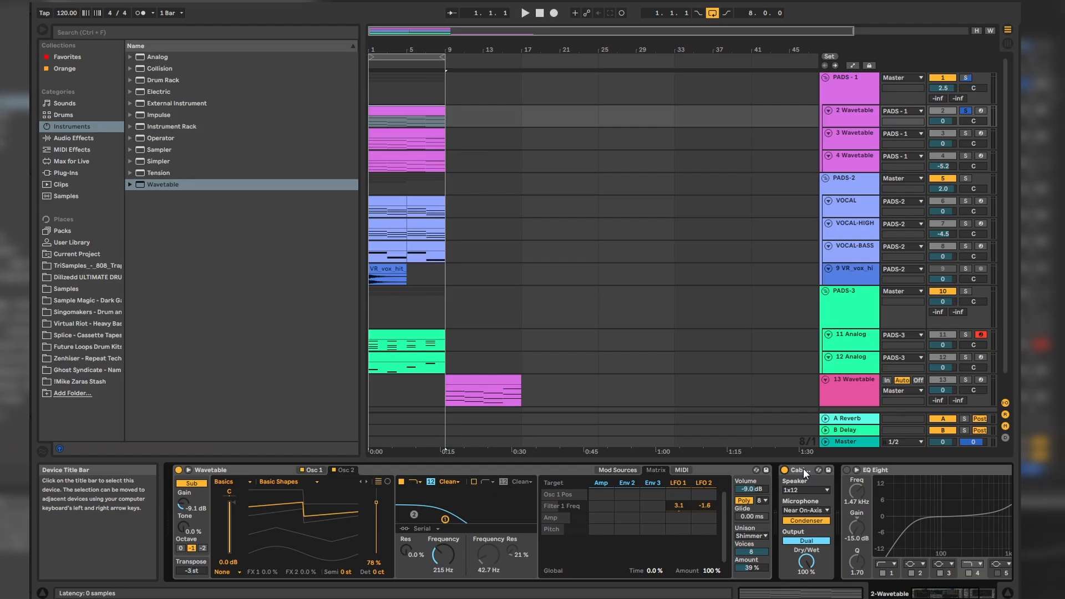
Step: Audition the 2 Wavetable pad, enable its EQ Eight and set band 4 to 1.56 kHz
key("space")
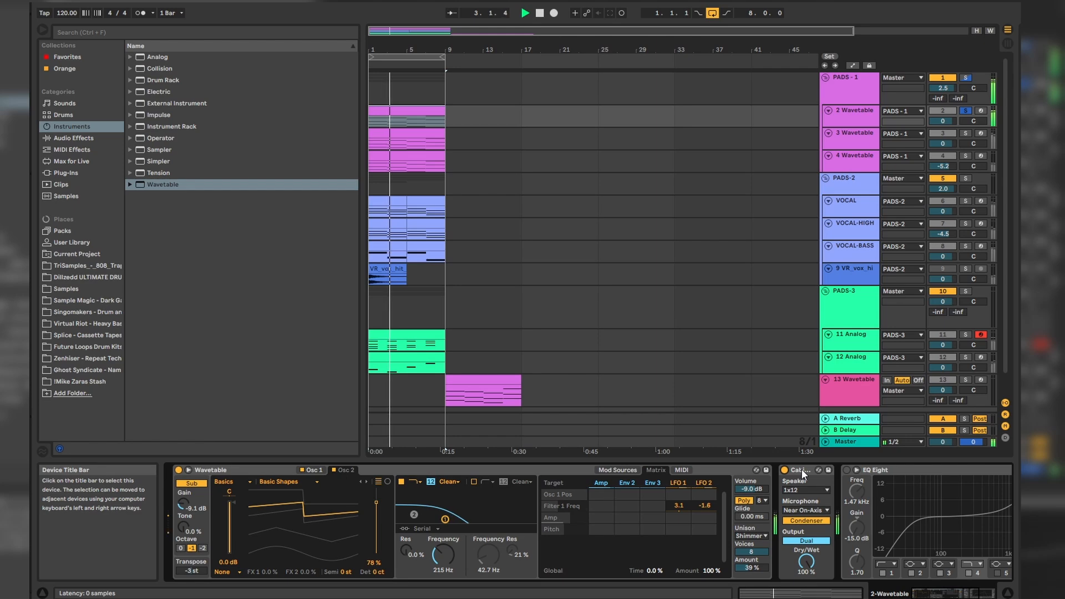
key("space")
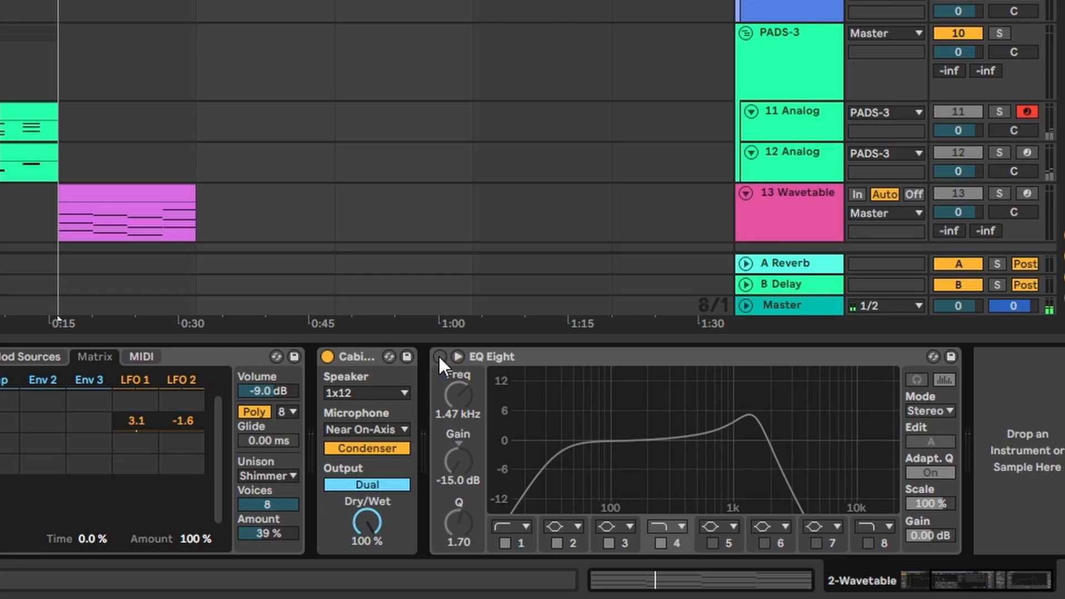
left_click(440, 357)
left_click(558, 359)
left_click_drag(753, 440, 755, 432)
key("space")
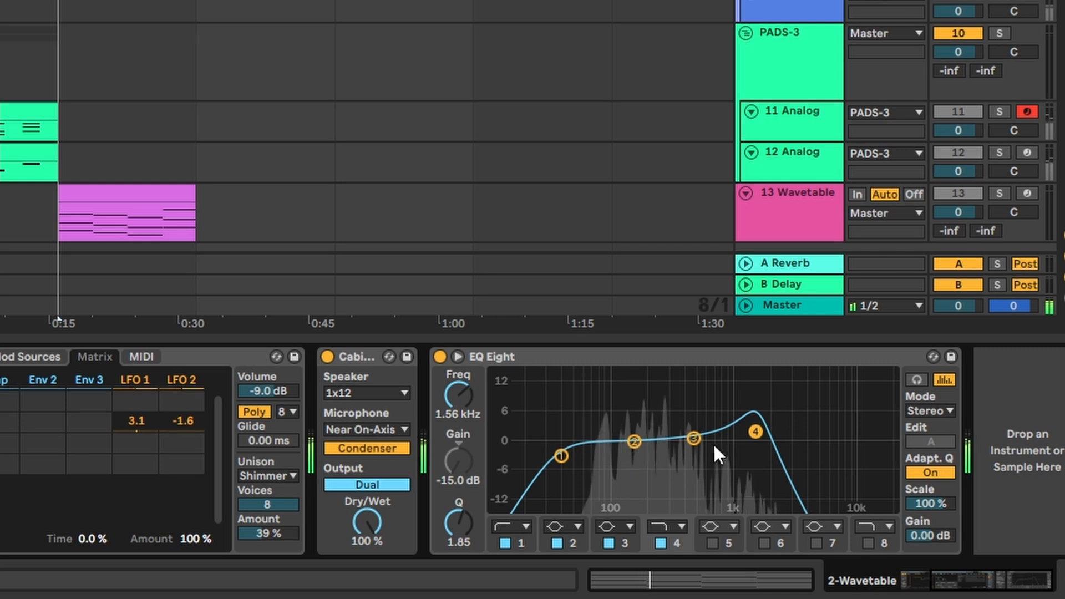
Step: Examine the 3 Wavetable track's EQ Eight and the notes of its MIDI clip
left_click(862, 133)
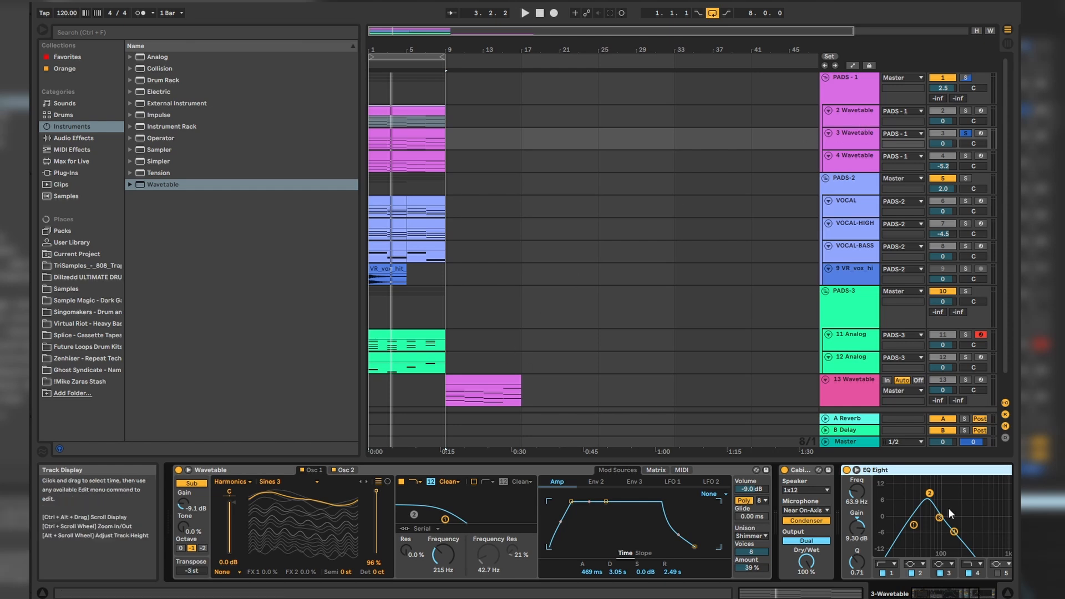
left_click_drag(950, 593, 967, 592)
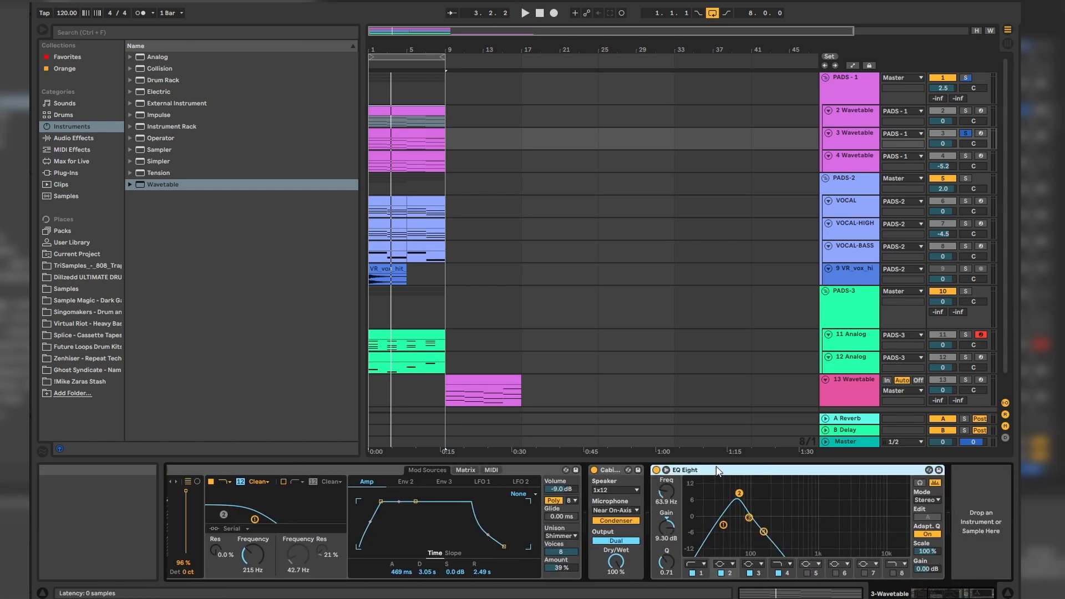
left_click(408, 132)
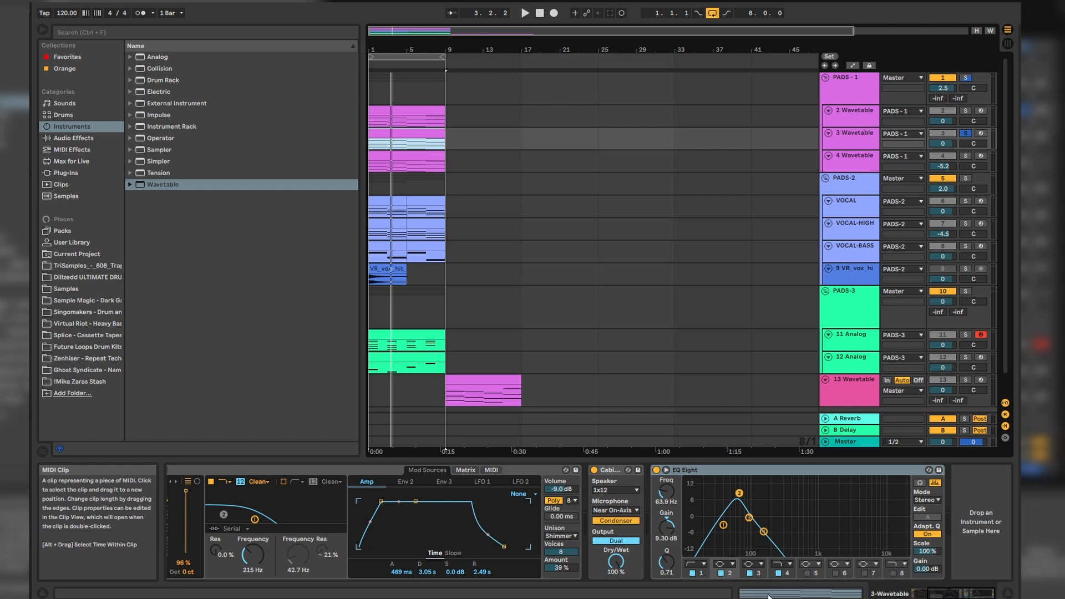
key("shift+Tab")
left_click_drag(391, 314, 927, 495)
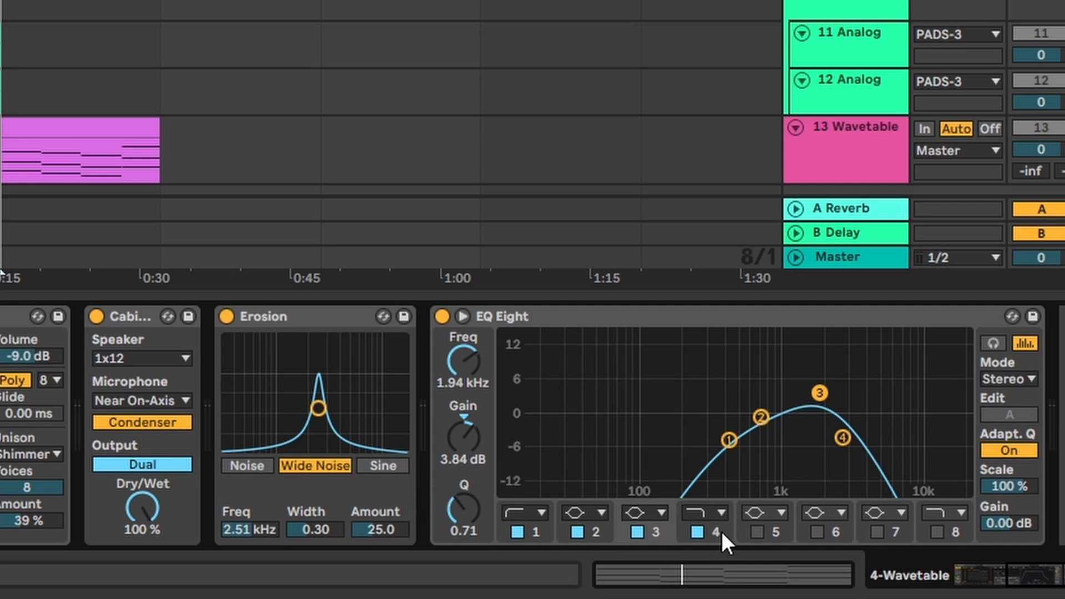
Step: Shift band 1 higher in frequency and boost band 3 in the 4 Wavetable track's EQ Eight
left_click_drag(729, 440, 745, 438)
left_click_drag(816, 392, 815, 381)
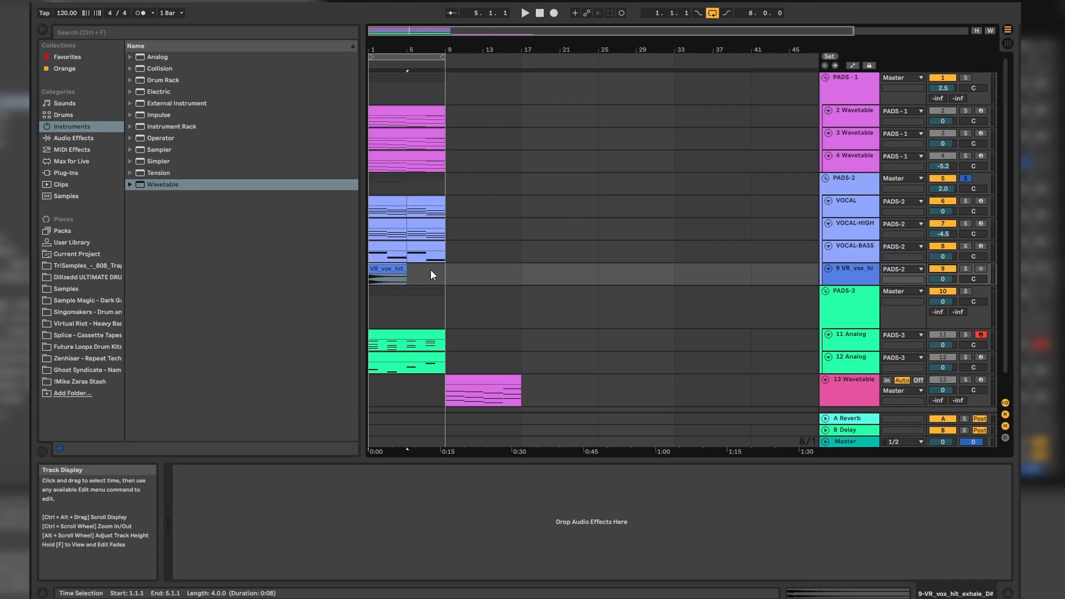
Step: Solo the vocal exhale sample on track 9 and play it
left_click(396, 267)
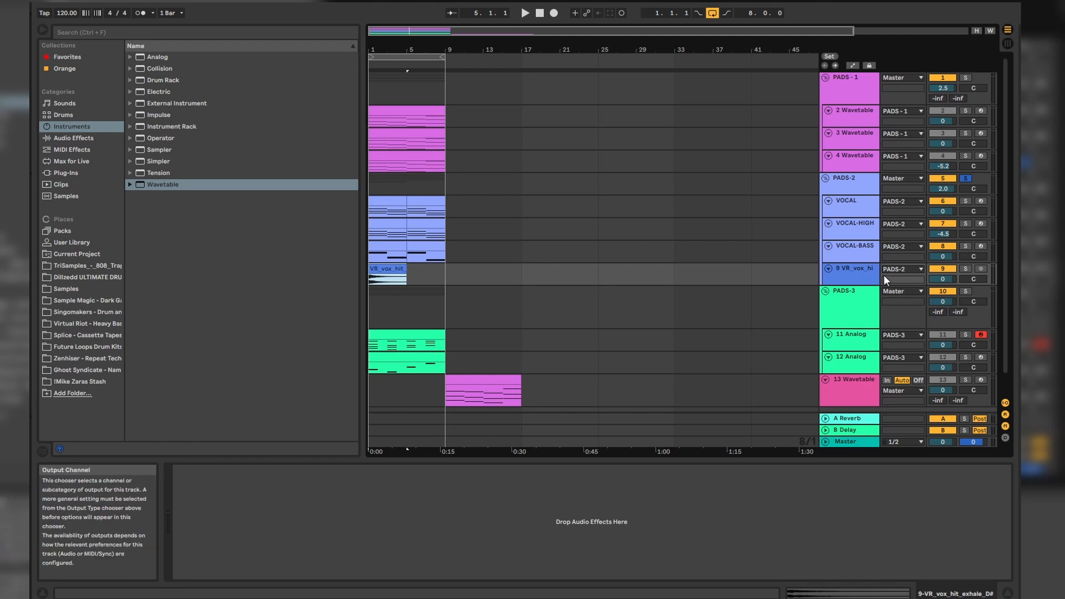
left_click(968, 268)
key("space")
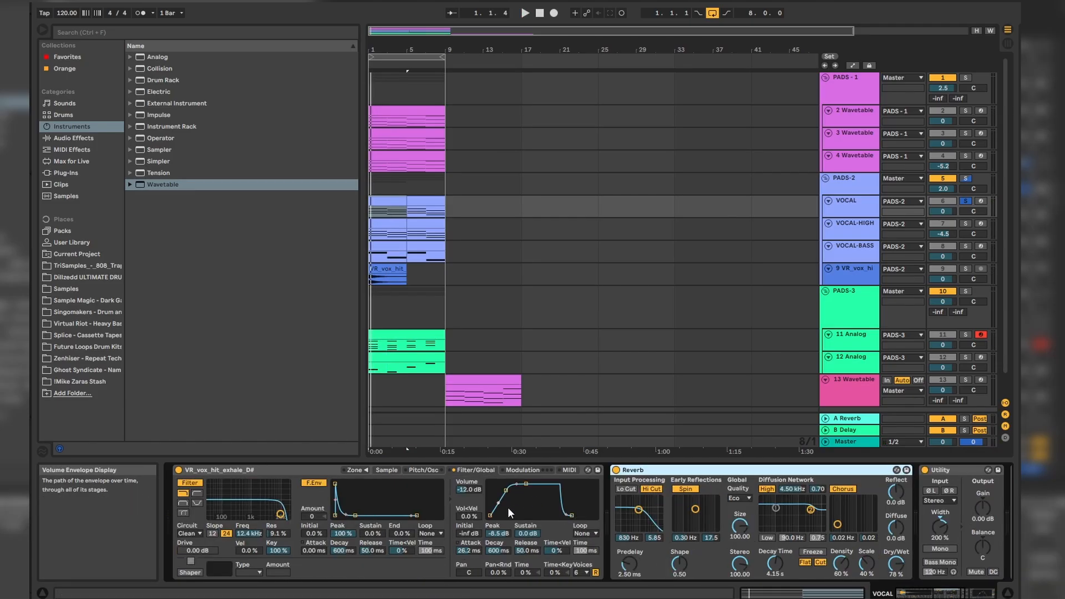
Step: Adjust the VOCAL sampler's filter cutoff, and solo the VOCAL-HIGH track for playback
left_click_drag(280, 514, 271, 512)
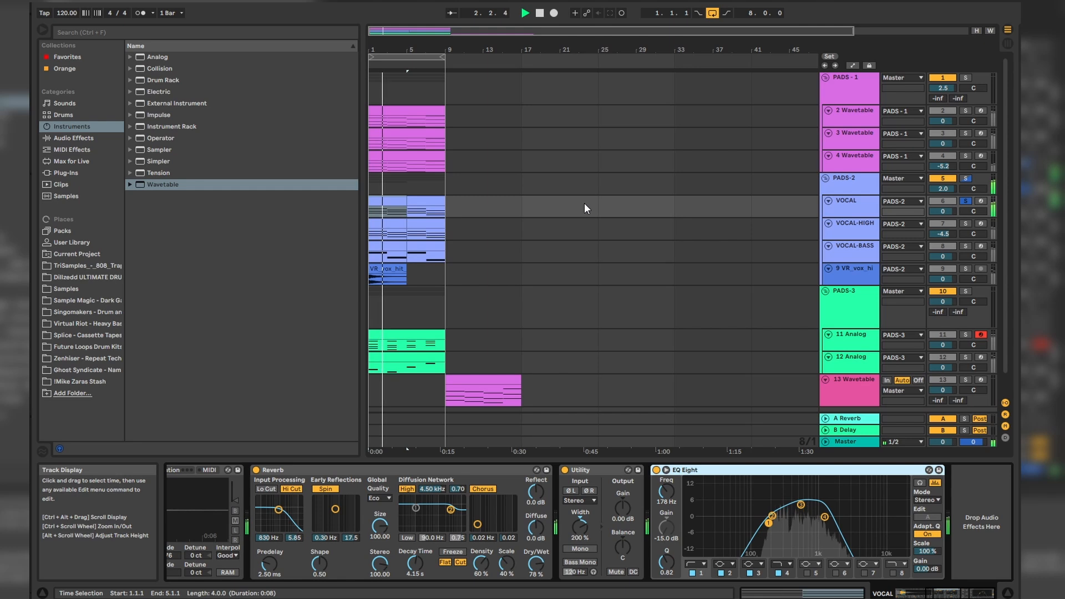
left_click(965, 223)
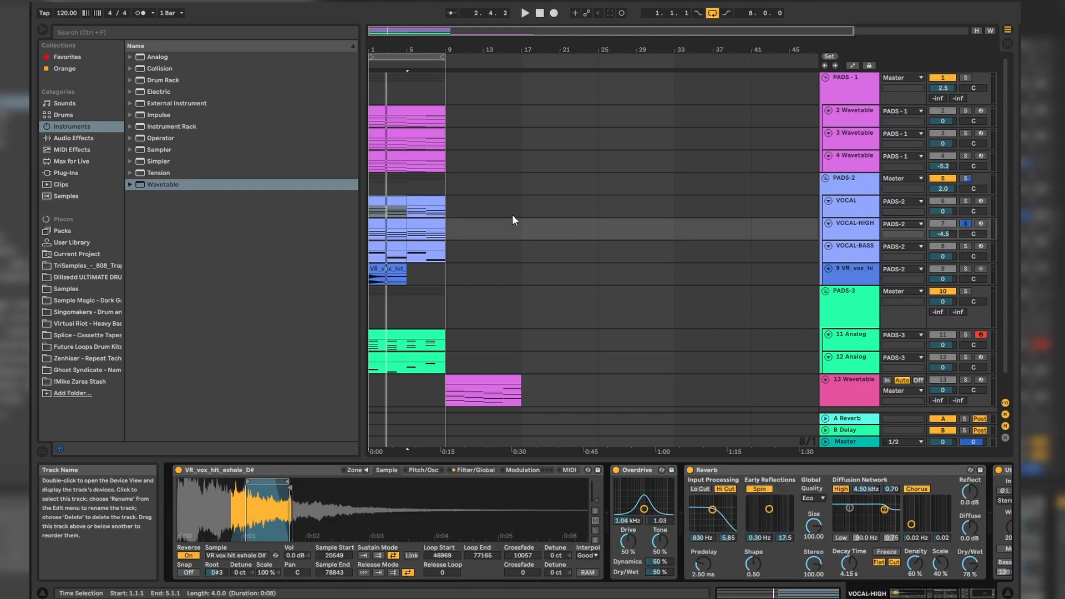
key("space")
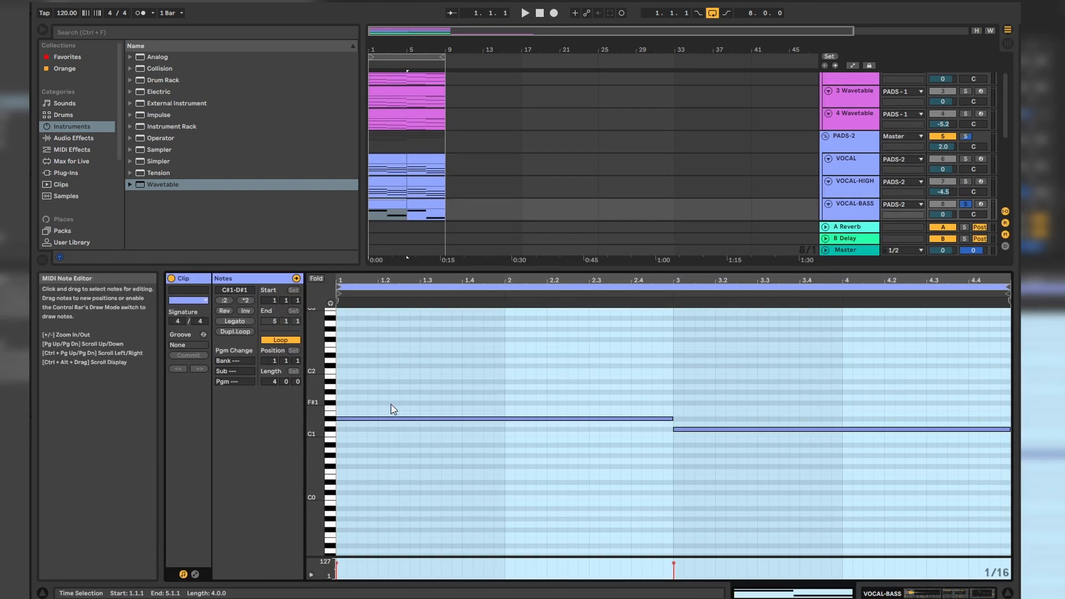
Step: Audition the VOCAL-BASS part, lower its Reverb's input filter frequency slightly and play the PADS-2 group
left_click_drag(448, 409, 831, 458)
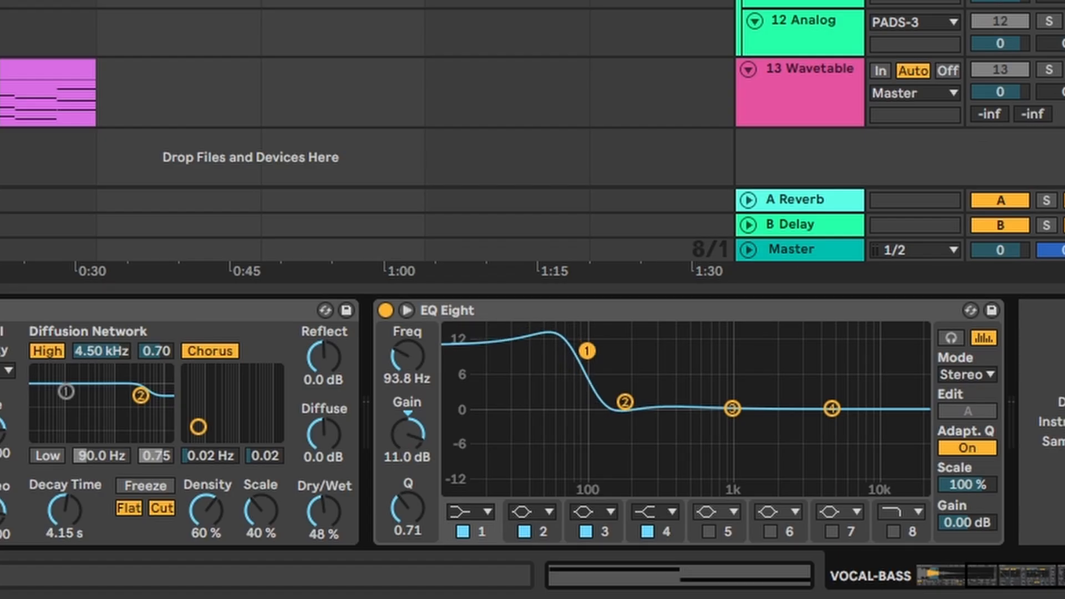
key("space")
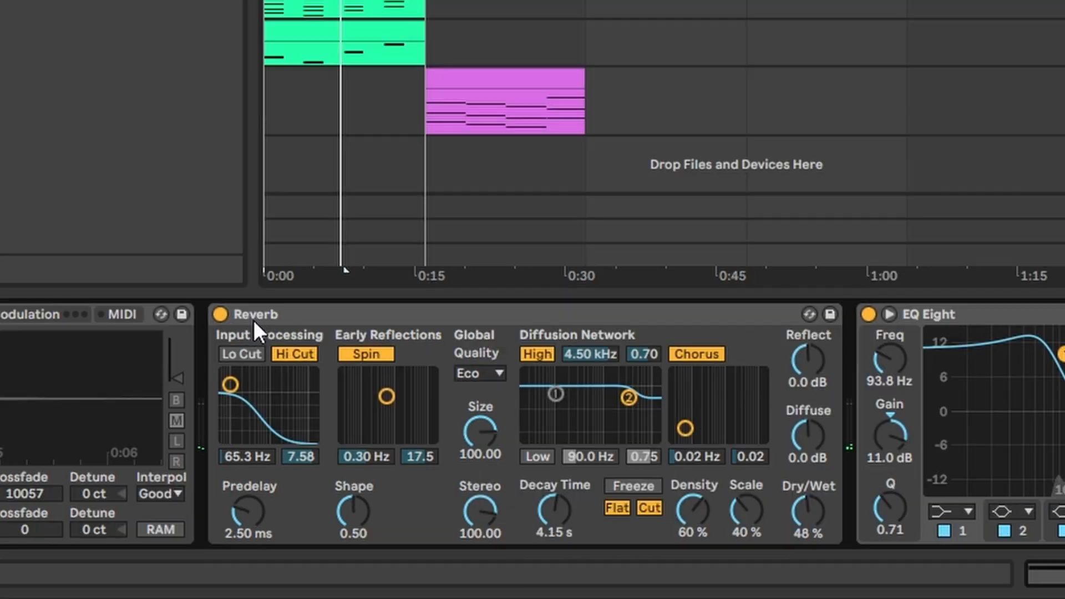
left_click(254, 321)
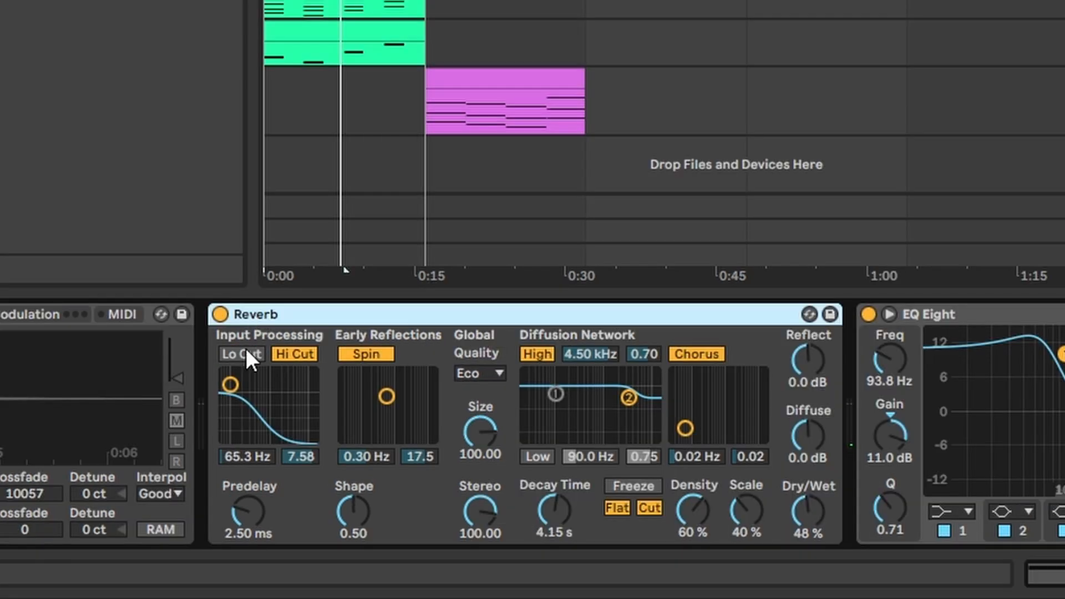
mouse_move(231, 384)
left_mouse_down()
mouse_move(231, 395)
mouse_move(226, 386)
left_mouse_up()
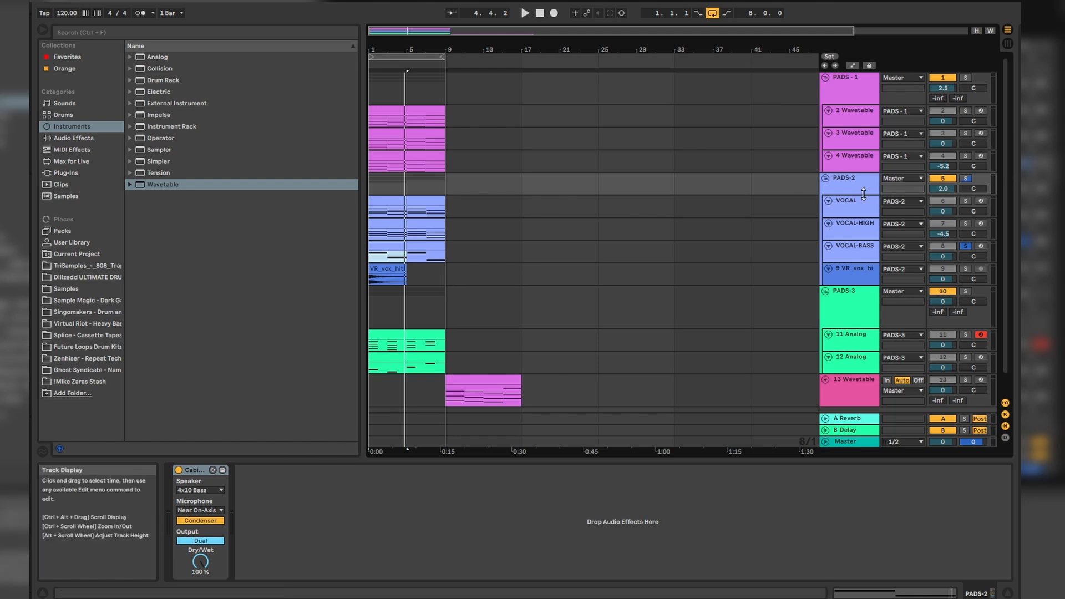
key("space")
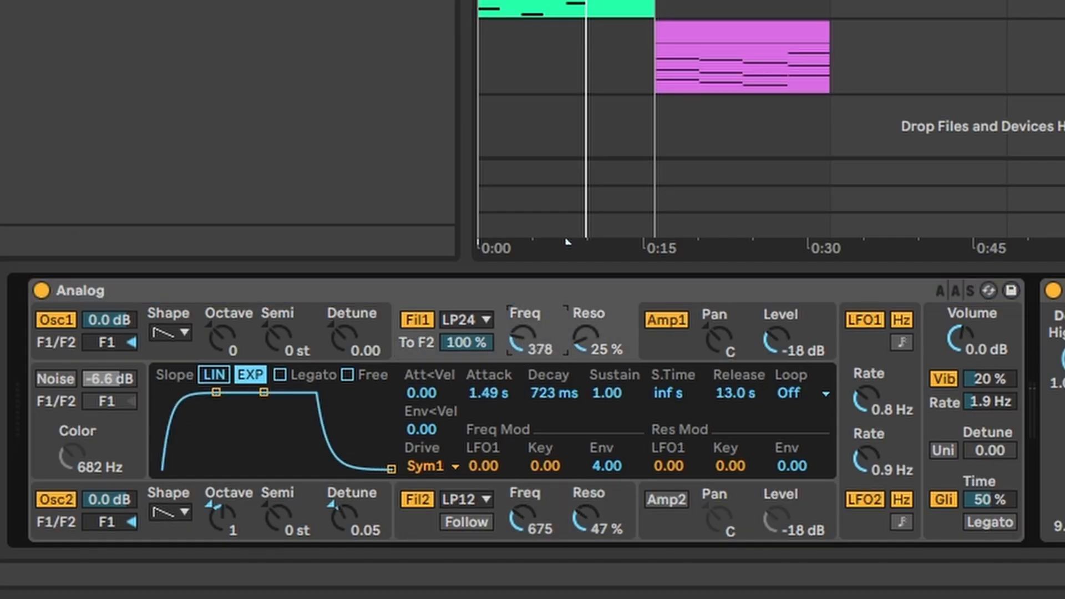
Step: Set the Analog synth's Filter 1 to 235 Hz with 33 % resonance, show the Amp 1 envelope and toggle vibrato
left_click_drag(592, 351, 592, 347)
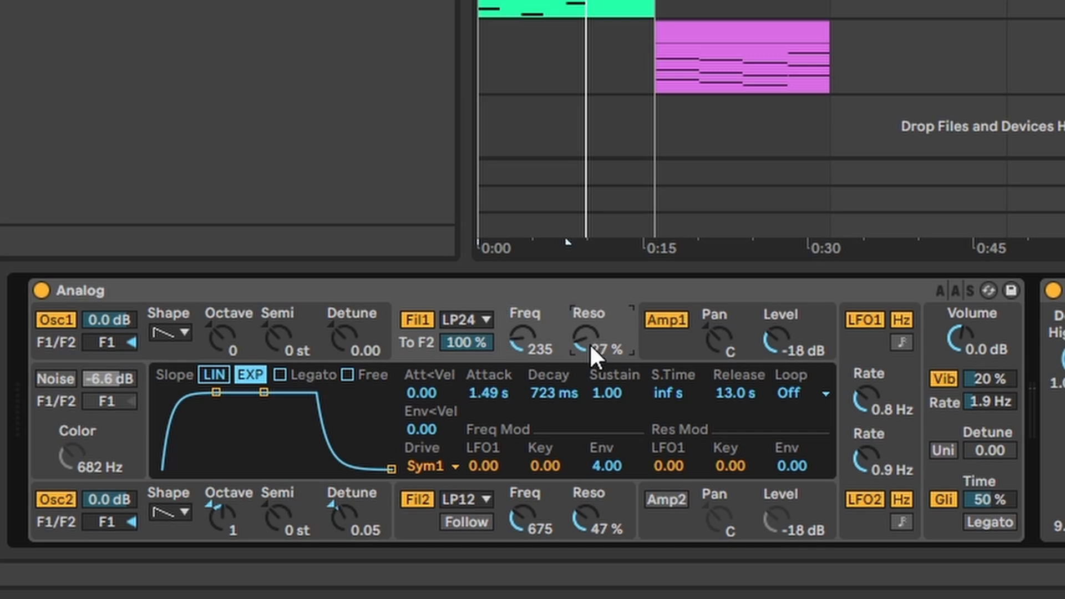
left_click(670, 338)
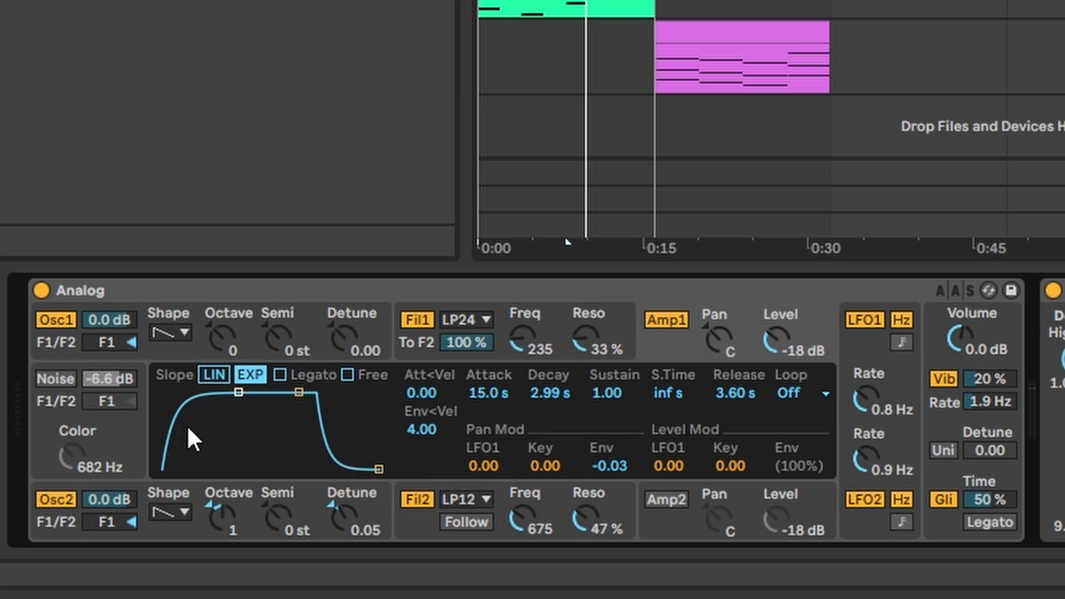
left_click(938, 380)
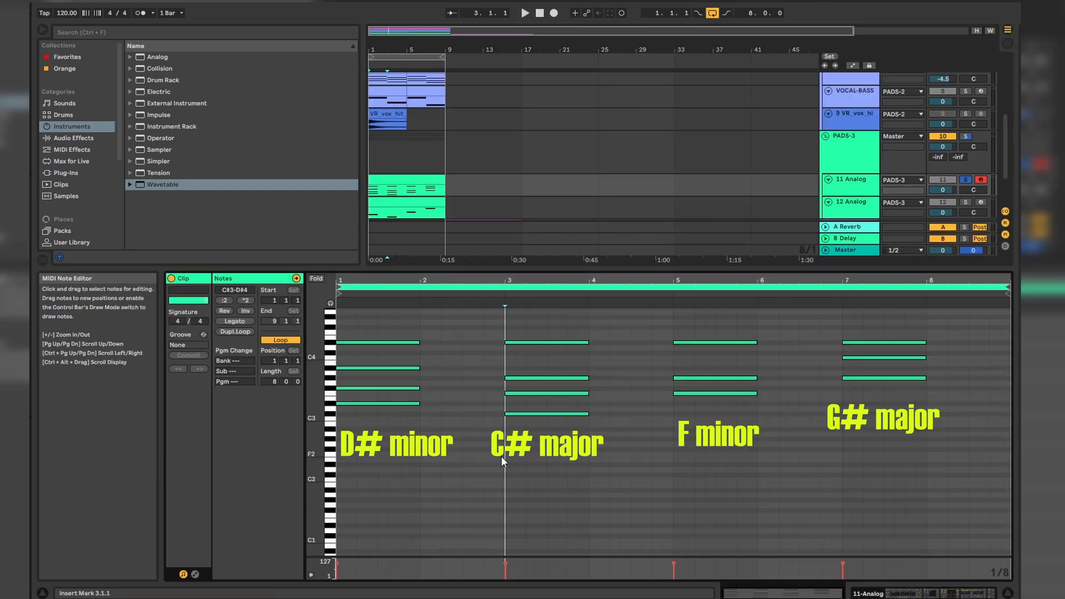
Step: Examine the chord notes in the 11 Analog track's MIDI clip
left_click_drag(504, 304, 431, 319)
left_click_drag(667, 447, 594, 316)
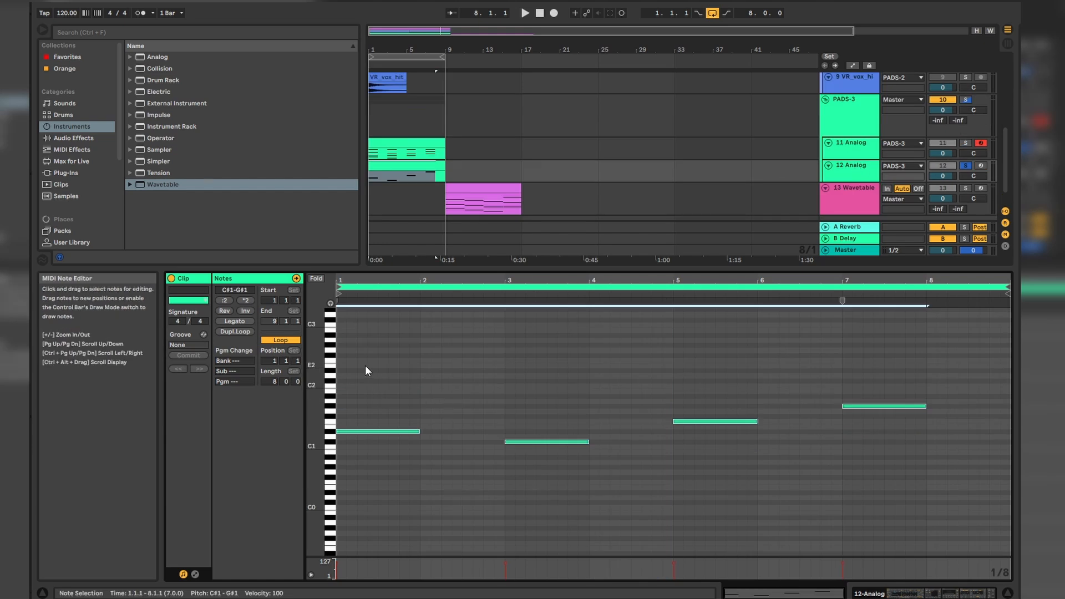
Step: Select the bass notes in the 12 Analog track's MIDI clip and audition them
left_click_drag(364, 370, 868, 517)
key("space")
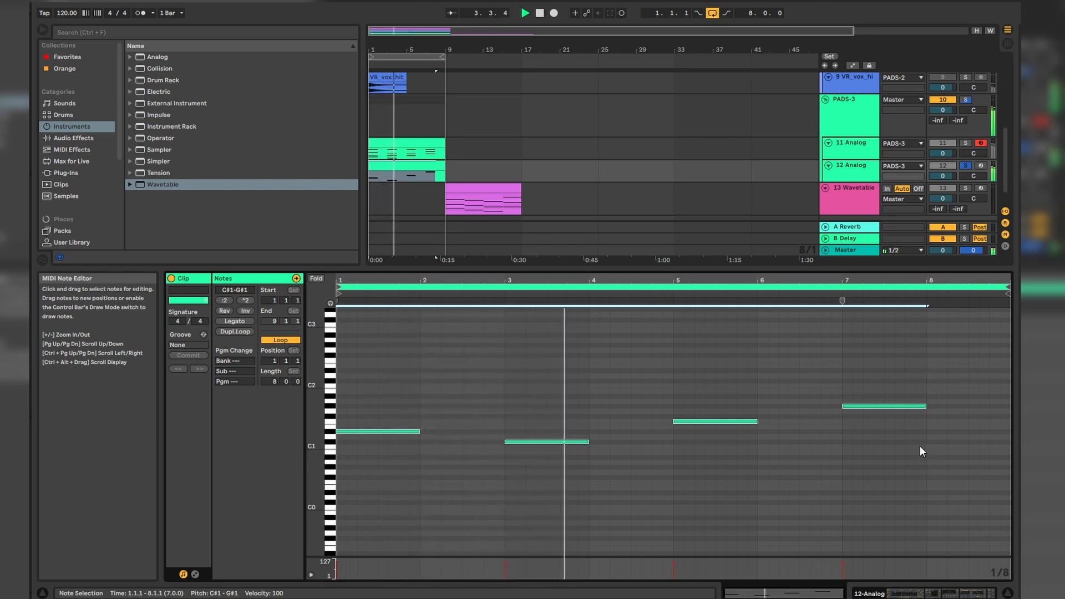
key("space")
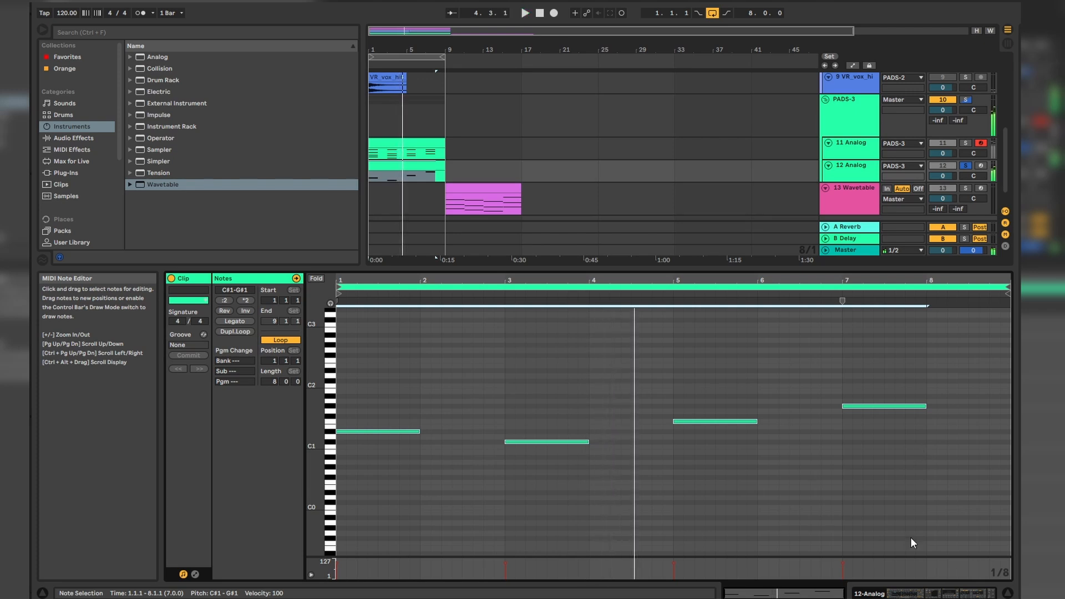
Step: Show the 12 Analog track's device chain and adjust the Analog synth's noise level
left_click(910, 593)
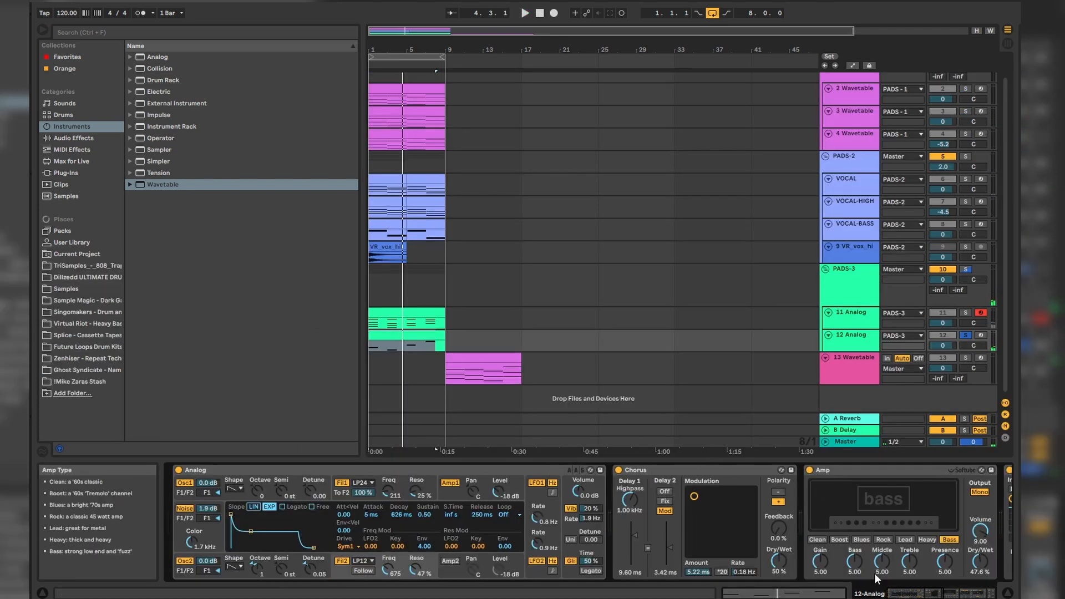
left_click_drag(916, 593, 933, 593)
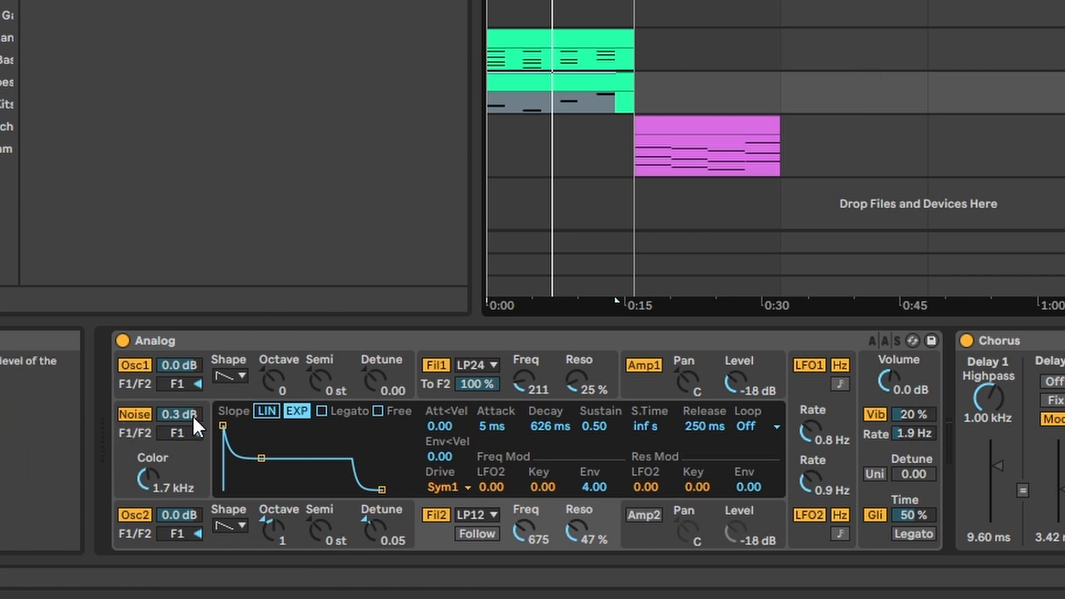
left_click_drag(178, 416, 178, 395)
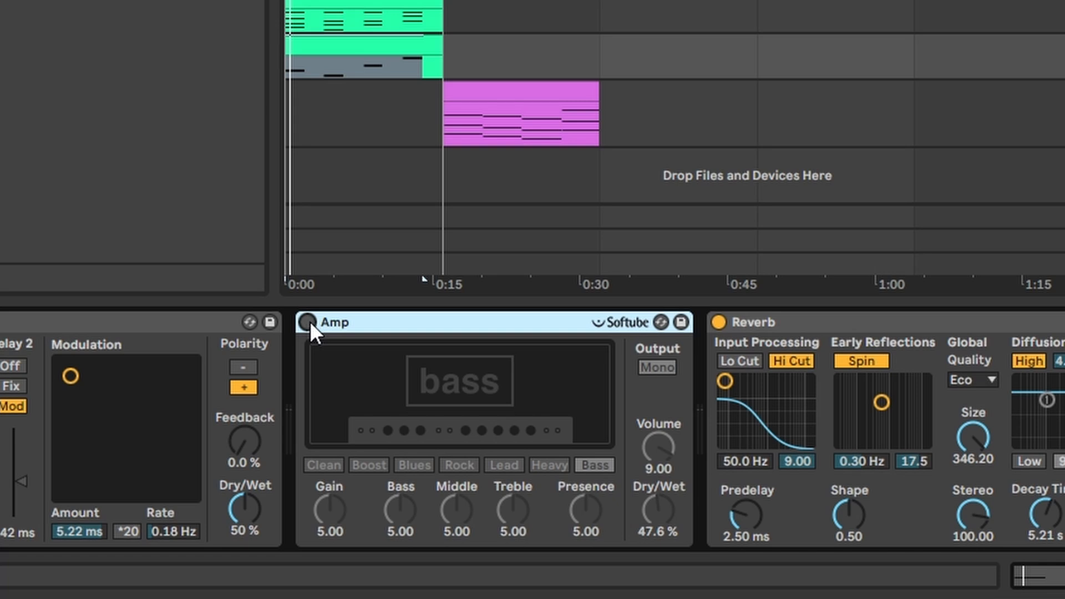
Step: Compare the 12 Analog bass with its Amp effect on and off during playback, leaving the Amp on
left_click(308, 322)
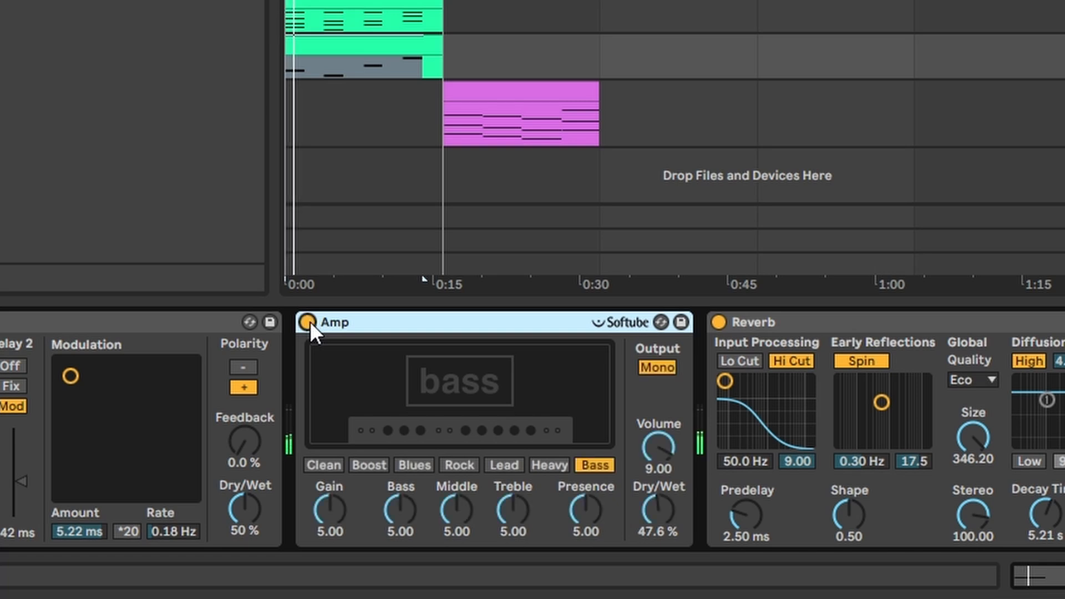
left_click(308, 322)
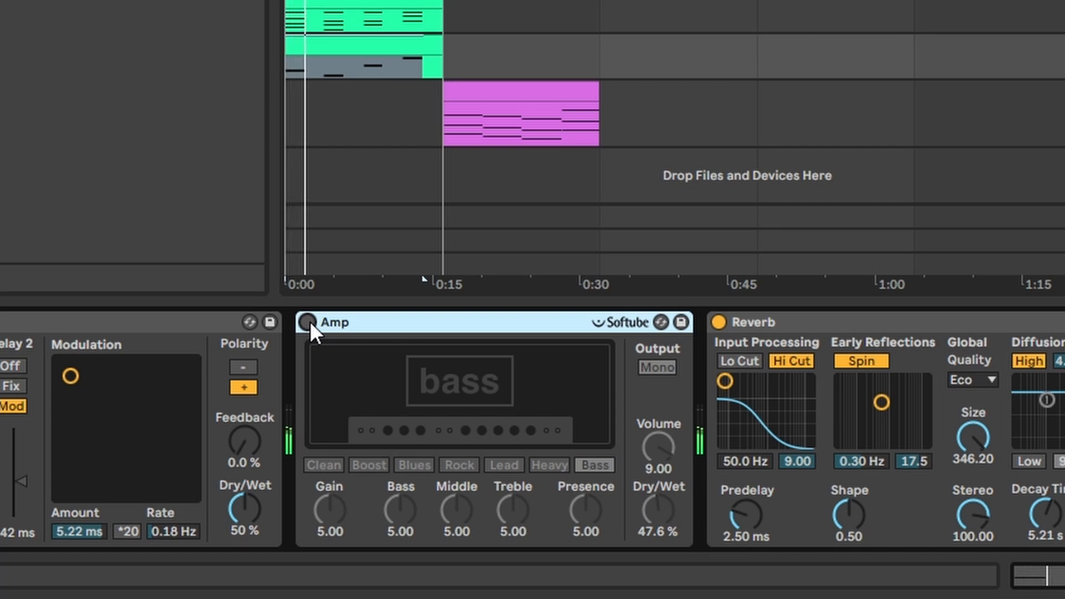
left_click(307, 322)
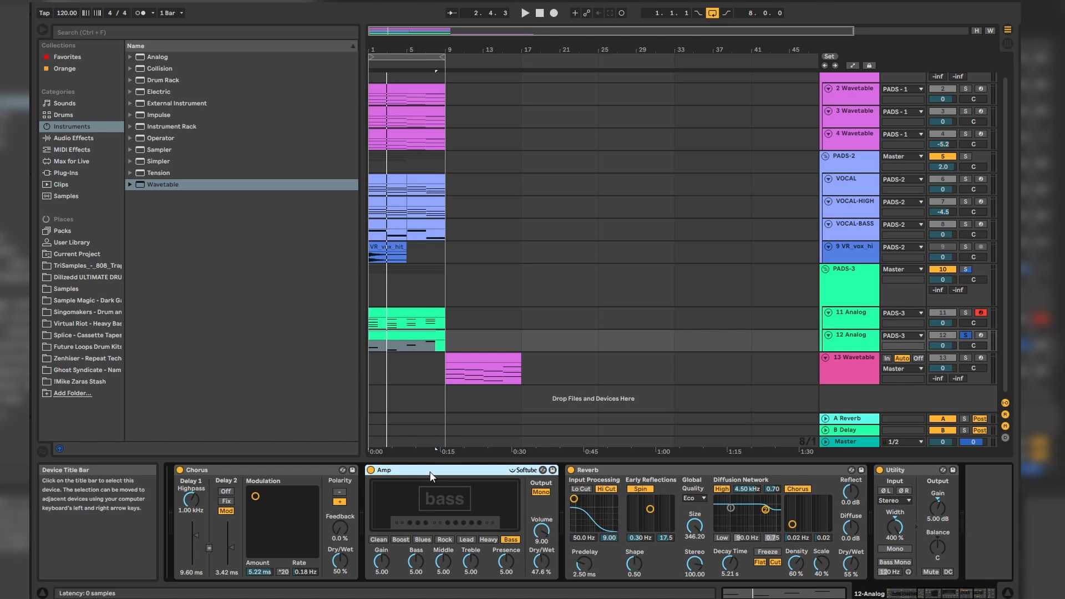
key("space")
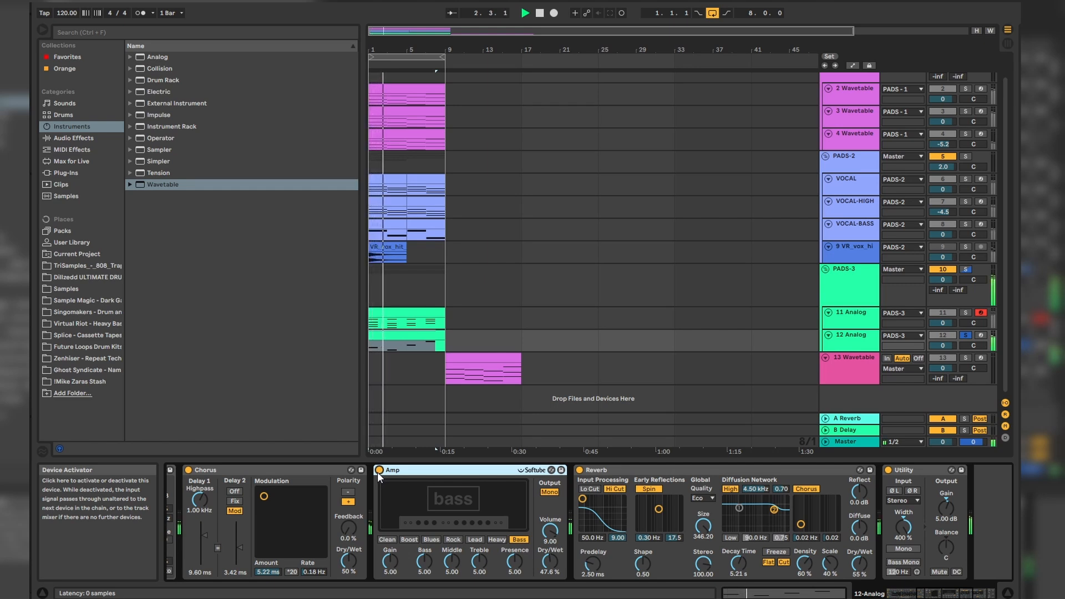
key("space")
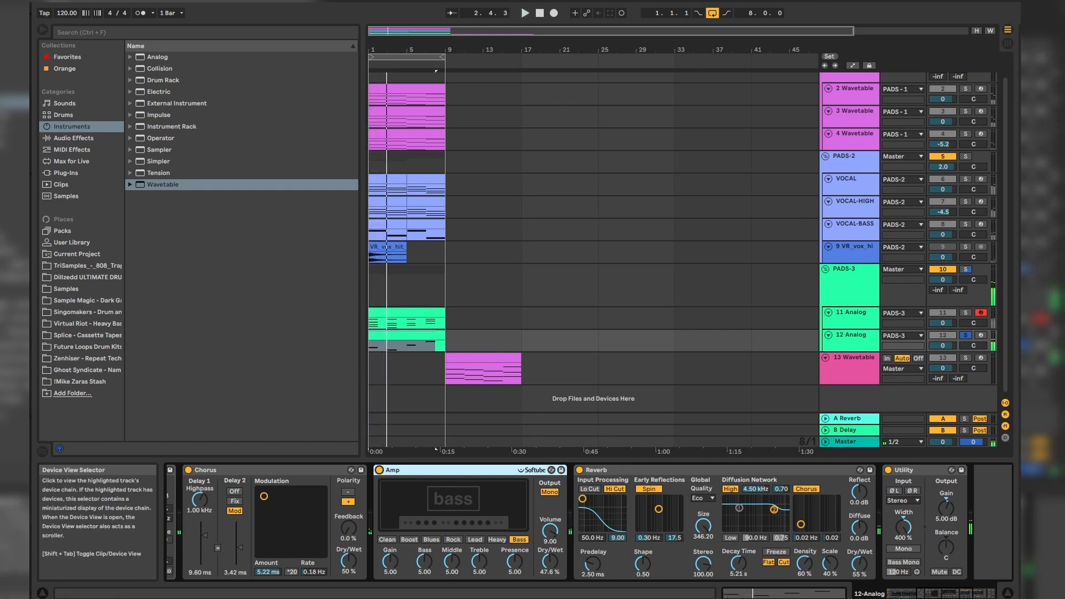
Step: Examine the Auto Filter and Erosion settings on the PADS-3 group
left_click_drag(943, 593, 943, 594)
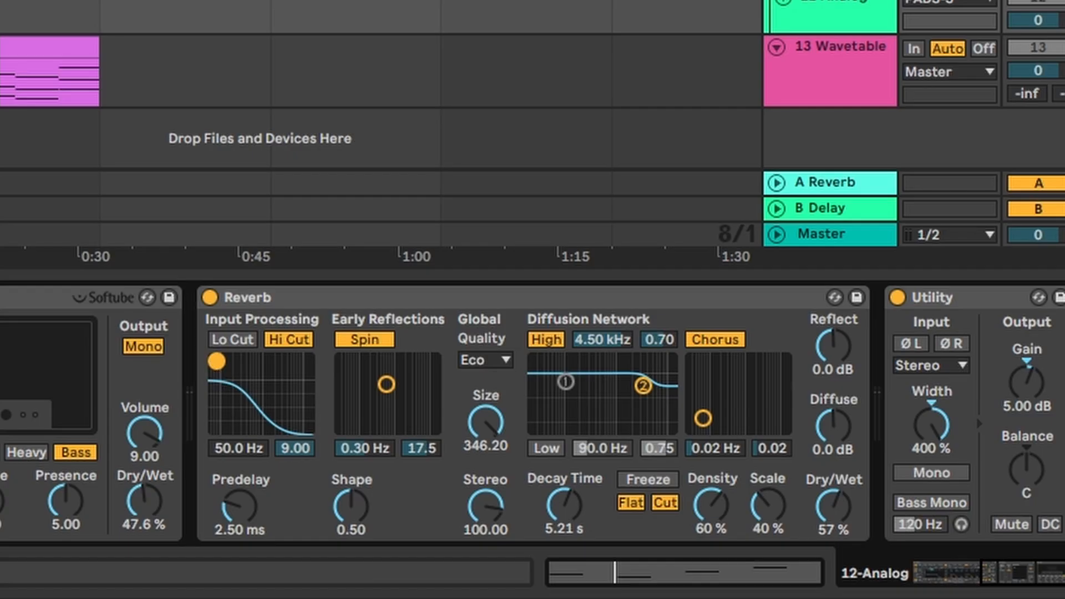
left_click_drag(529, 498, 570, 511)
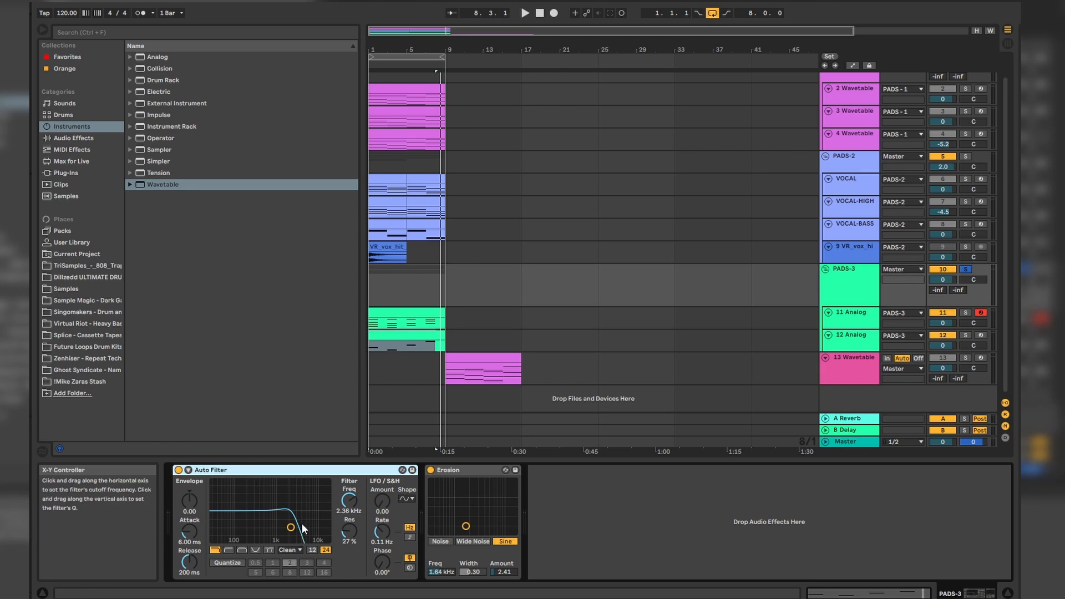
left_click(465, 486)
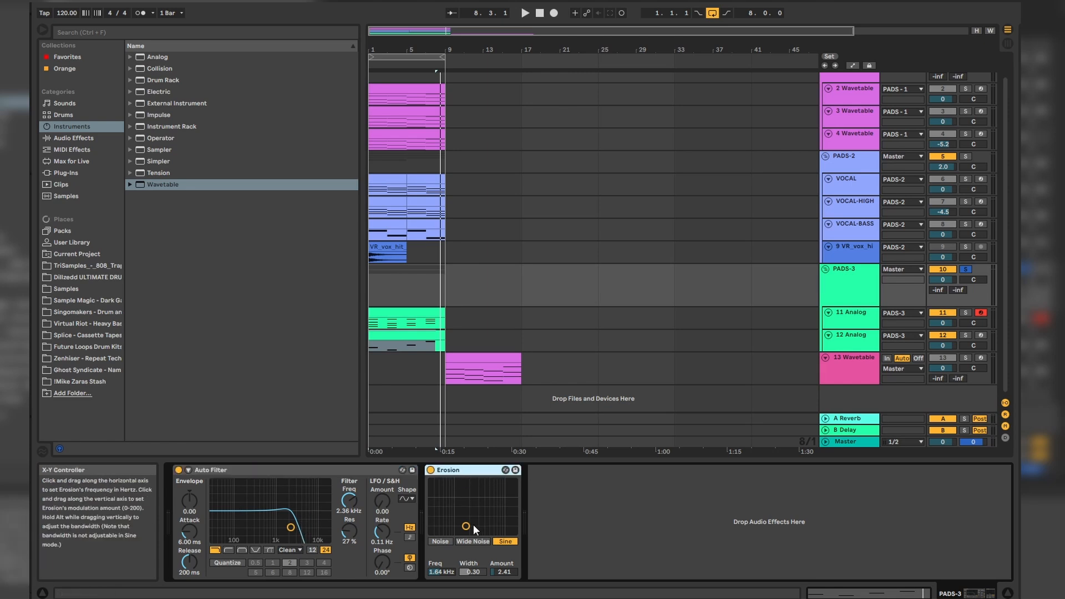